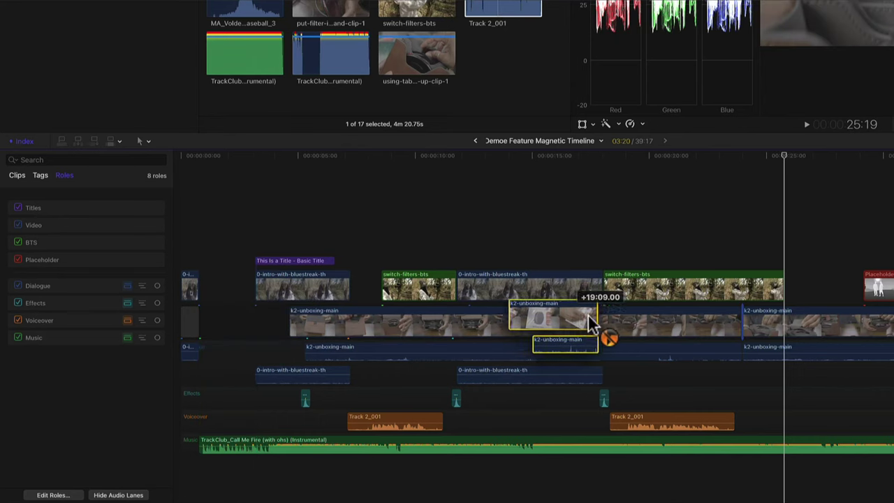
Drag the short k2-unboxing-main clip to a new spot, letting neighbouring storyline clips ripple.
drag(734, 328, 733, 328)
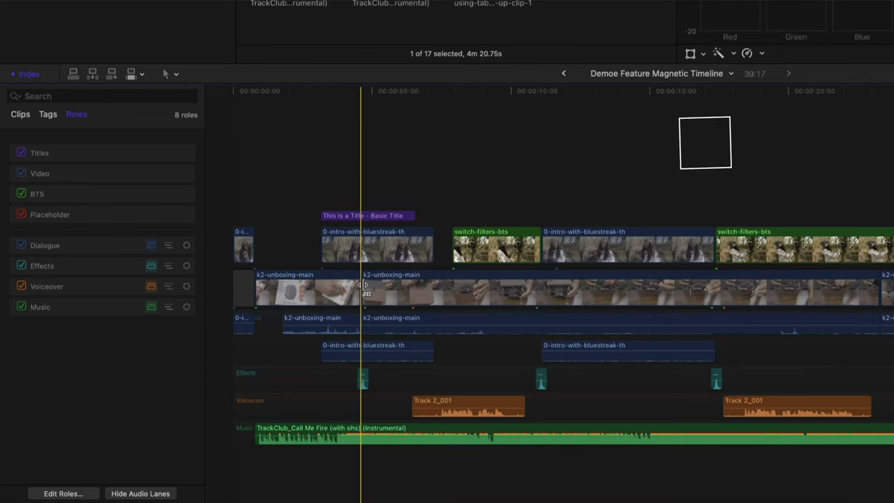
Trim the k2-unboxing-main edit point and move the short clip back to the storyline start.
drag(364, 286, 409, 286)
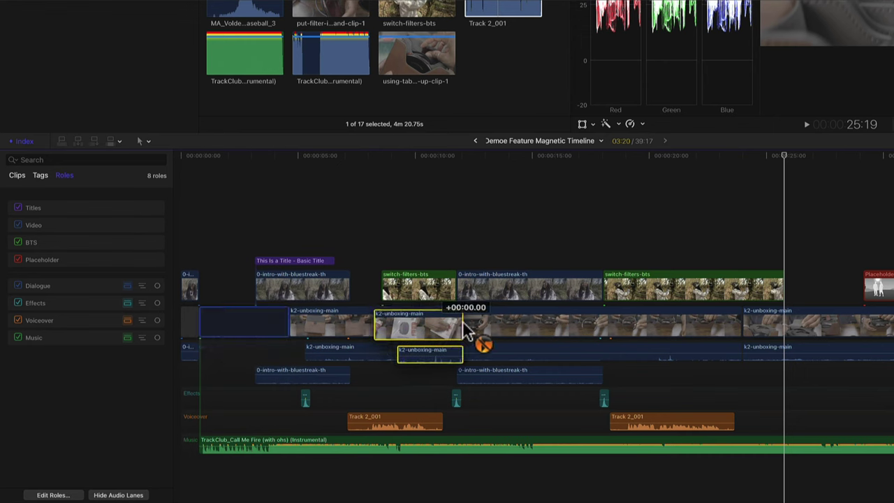
drag(723, 334, 733, 327)
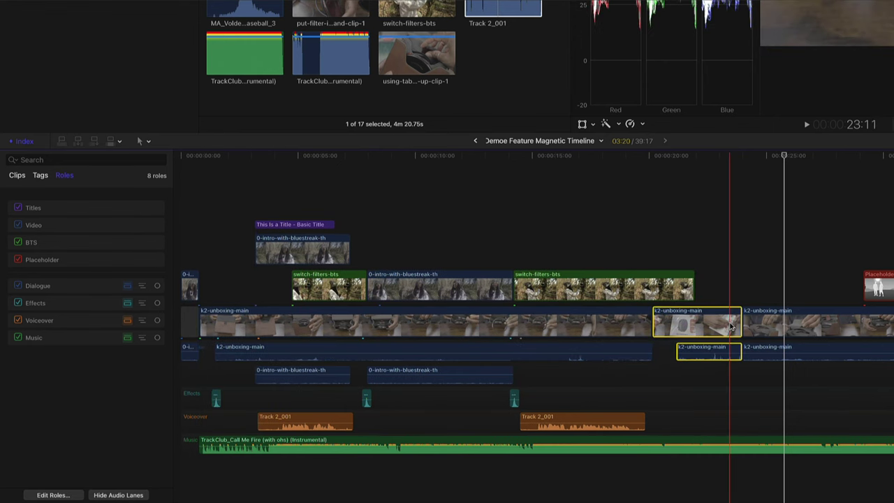
drag(732, 327, 692, 329)
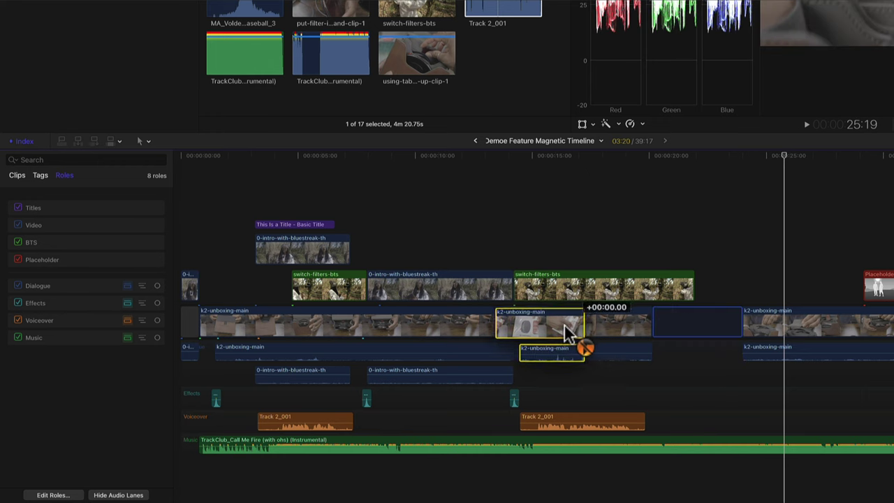
drag(273, 336, 263, 334)
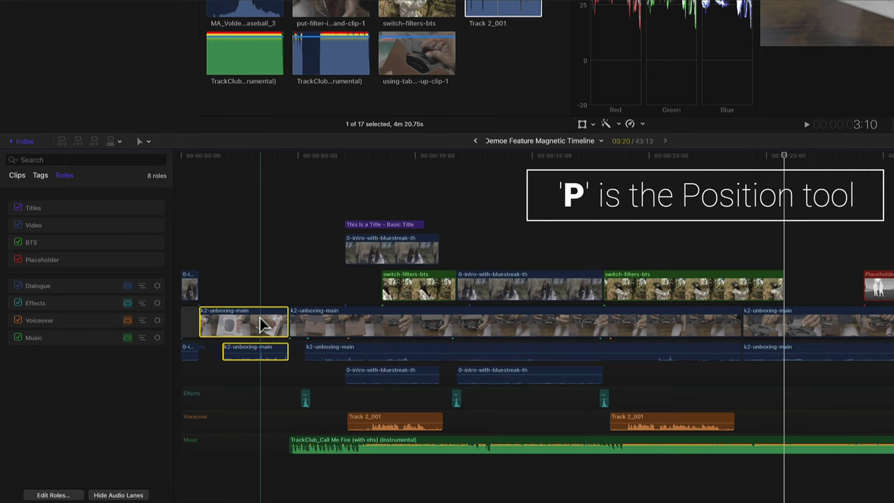
Use the Position tool to push the short k2-unboxing-main clip right to about 12 seconds.
drag(260, 327, 545, 328)
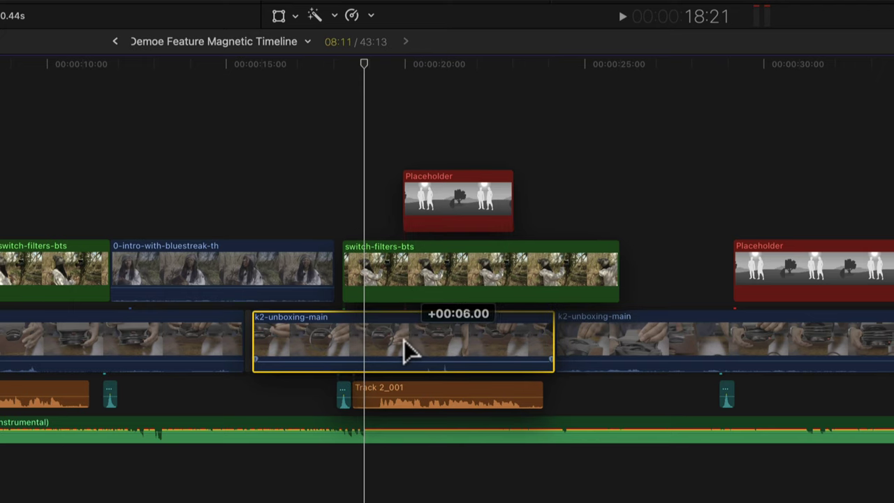
Drag the short k2-unboxing-main clip -00:04.00 back to the start of the storyline.
mouse_move(404, 340)
mouse_down()
mouse_move(391, 341)
mouse_move(422, 353)
mouse_move(422, 370)
mouse_move(401, 349)
mouse_move(425, 355)
mouse_move(406, 352)
mouse_up()
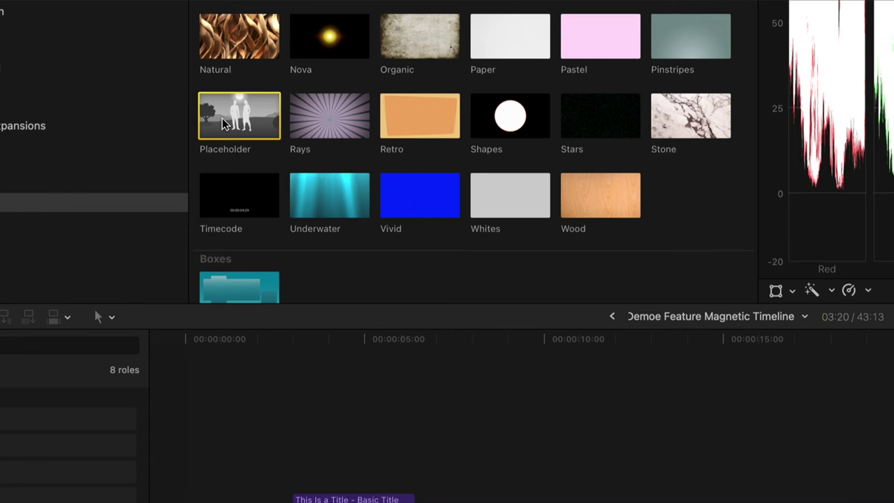
Connect a Placeholder above switch-filters-bts near 20 seconds and add the selected audio clip.
drag(222, 118, 832, 371)
drag(468, 210, 569, 234)
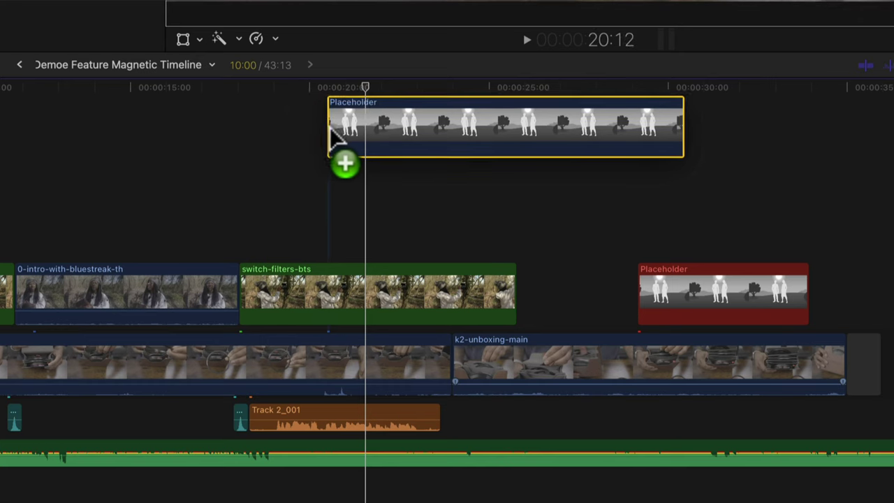
drag(344, 143, 336, 148)
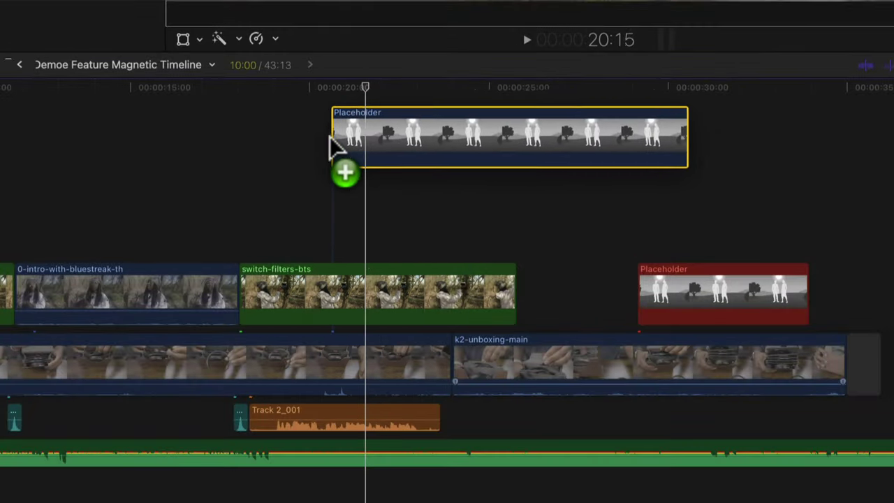
drag(312, 137, 306, 138)
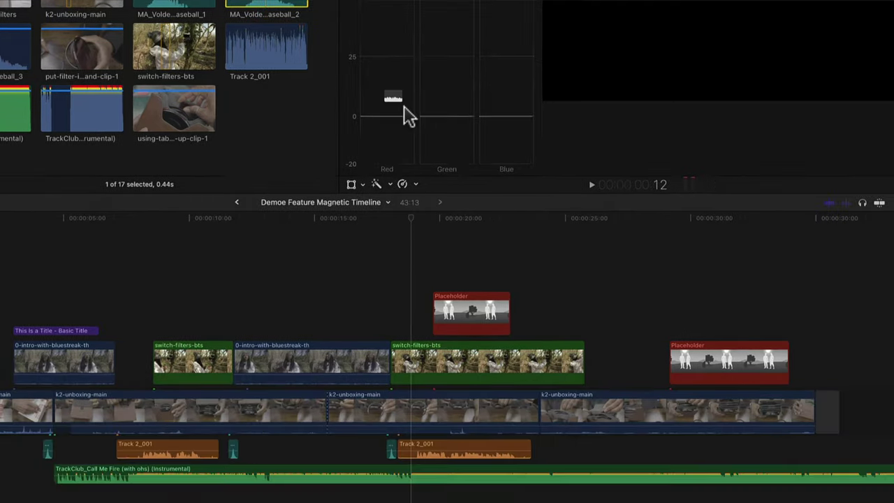
drag(404, 105, 540, 469)
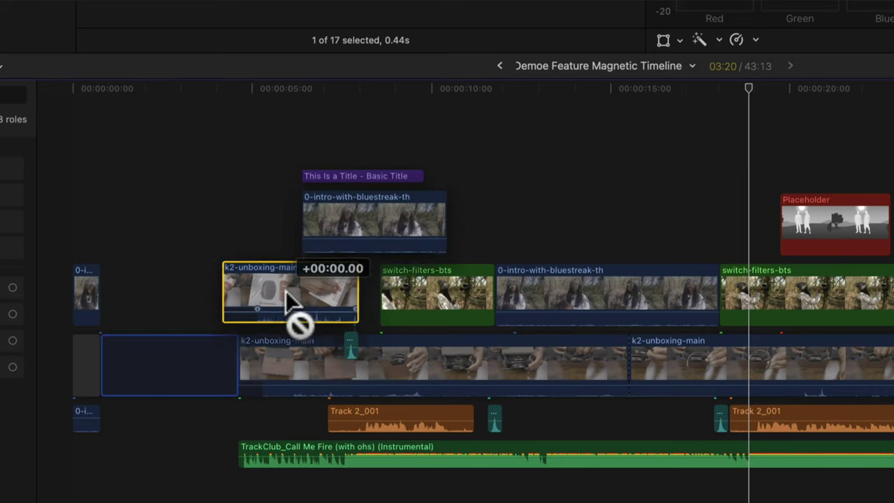
Drag the short k2-unboxing-main clip to the head of the storyline, ending before 5 seconds.
drag(282, 285, 768, 349)
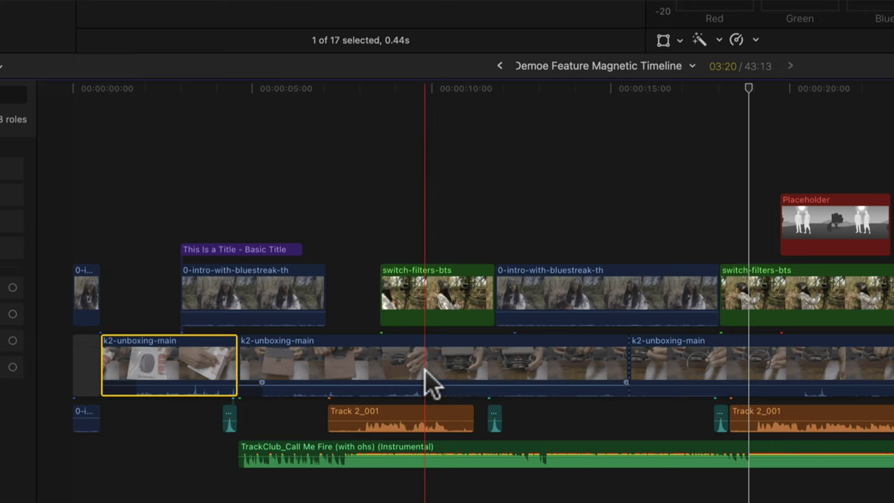
drag(425, 371, 438, 344)
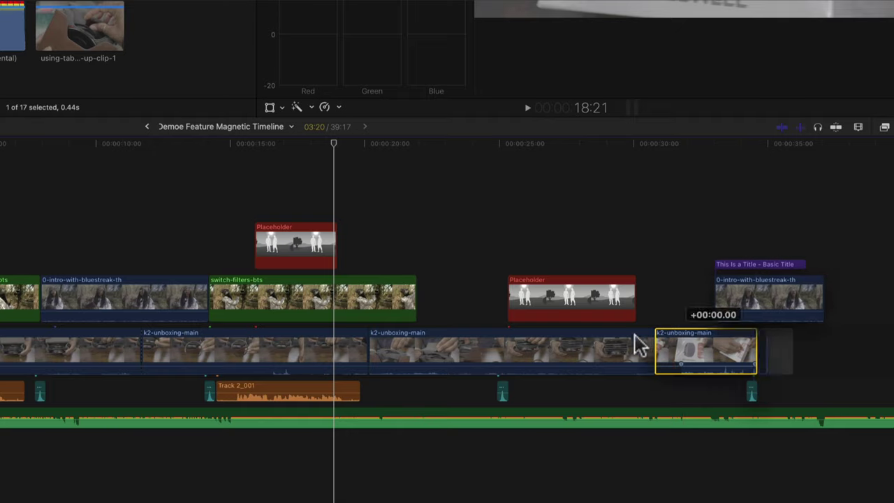
drag(639, 343, 74, 338)
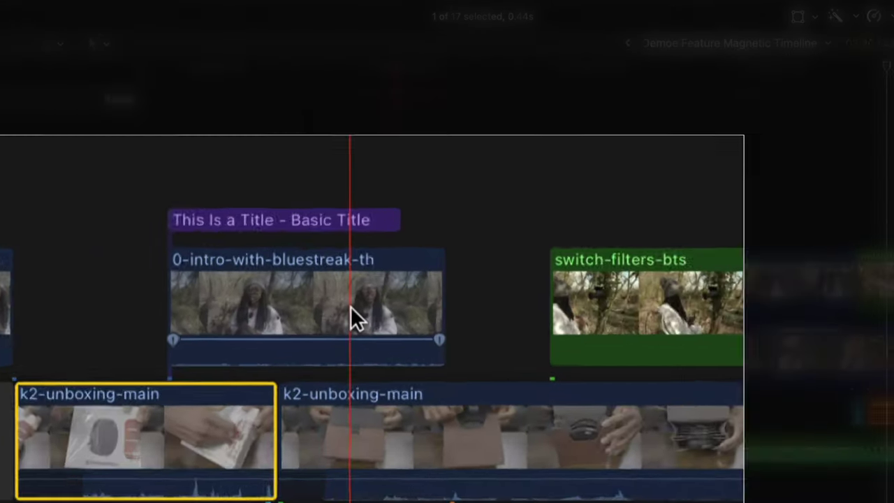
Move the 0-intro-with-bluestreak-th connection to the second primary clip and select its Basic Title.
click(395, 286)
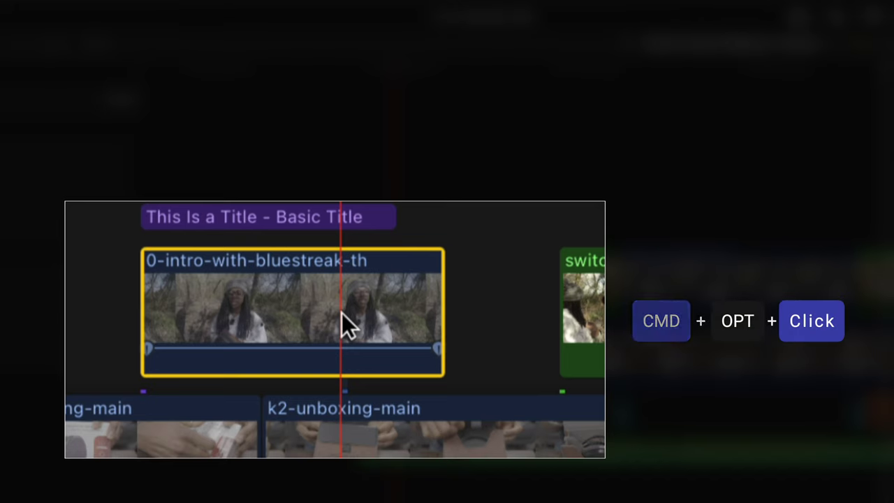
click(316, 219)
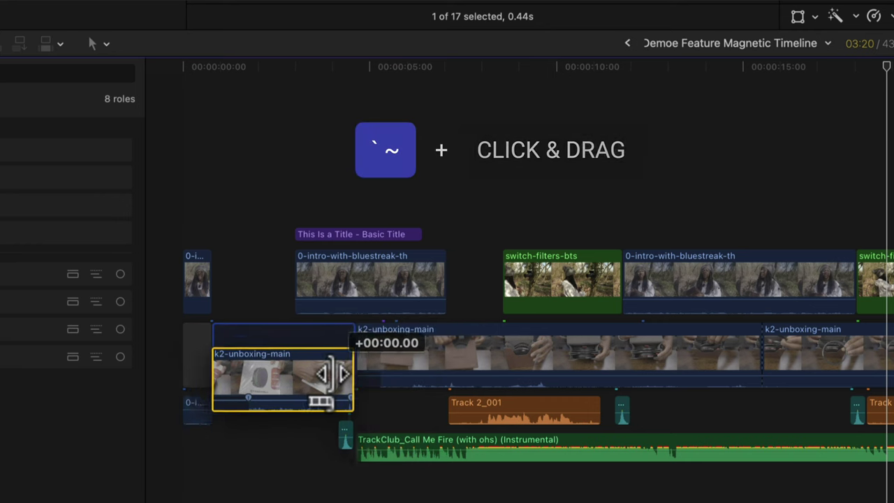
Drop the k2-unboxing-main clip into the gap near 24 seconds, carrying its Placeholder along.
drag(332, 375, 893, 350)
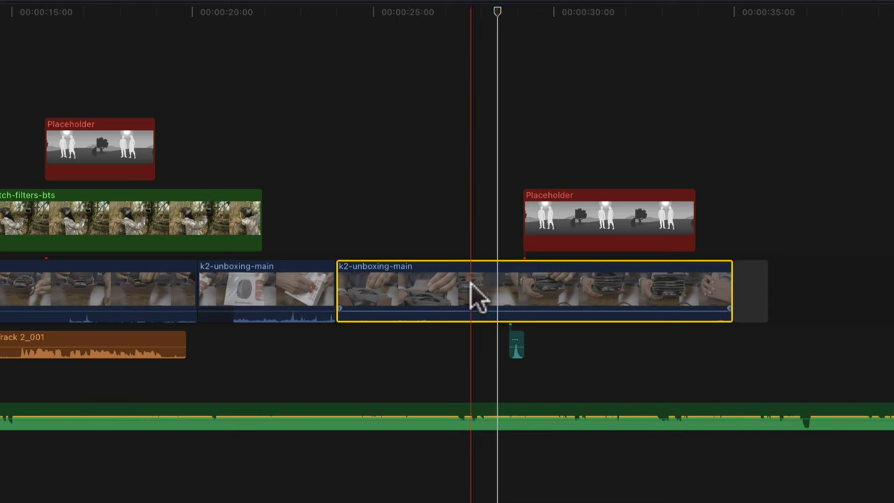
mouse_move(478, 297)
mouse_down()
mouse_move(515, 296)
mouse_move(475, 302)
mouse_up()
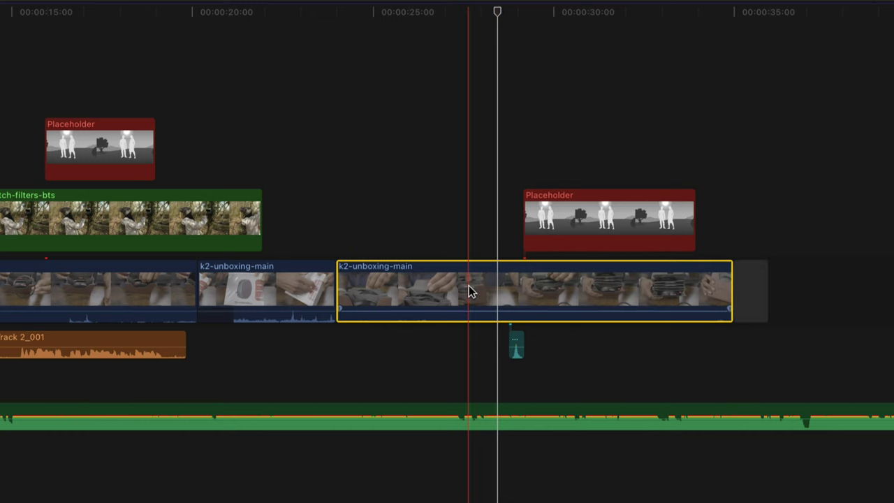
Delete the long k2-unboxing-main clip, undo, then replace it with a gap keeping connected clips.
key(Delete)
key(super+z)
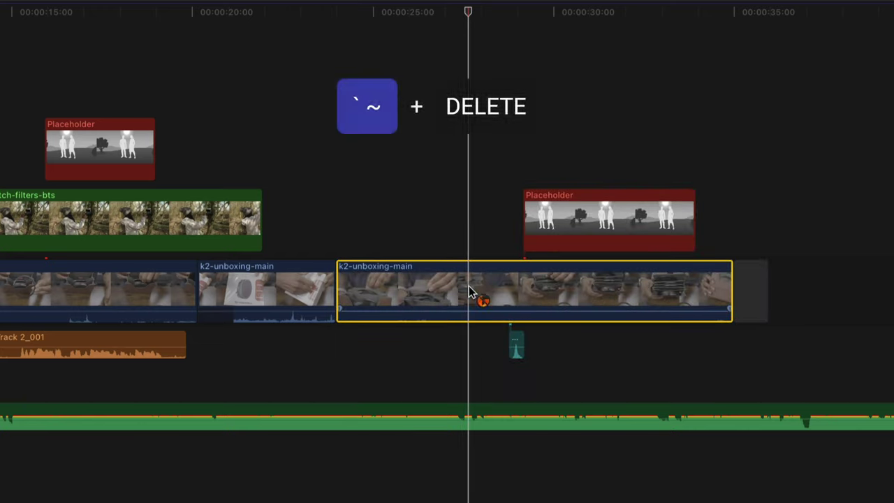
key(grave+Delete)
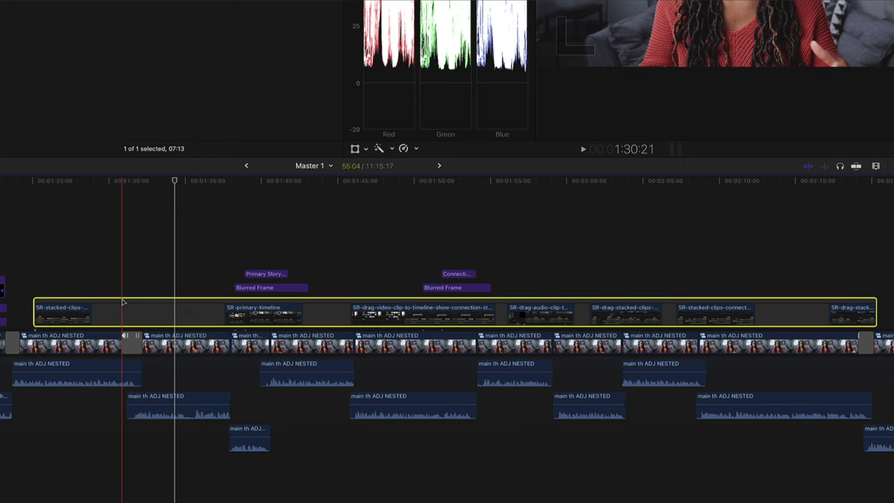
Slide the connected storyline of SR clips +01:22.00 later along the timeline.
mouse_move(122, 302)
mouse_down()
mouse_move(114, 308)
mouse_move(137, 306)
mouse_up()
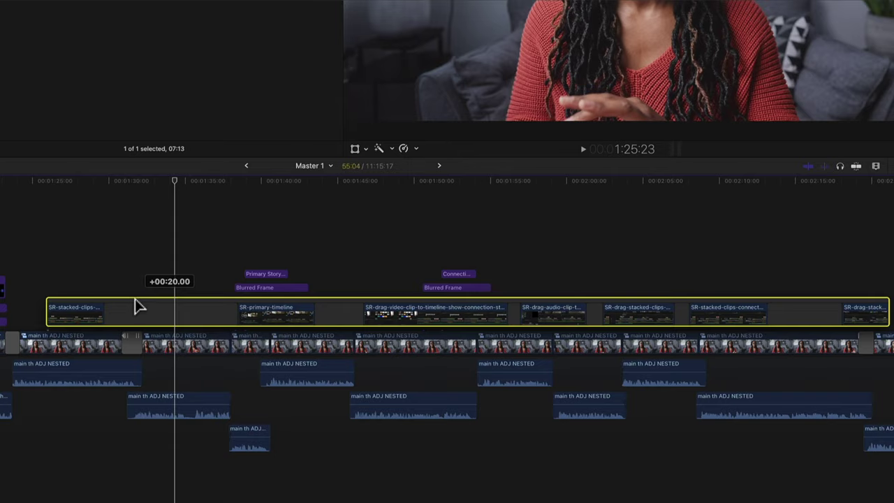
drag(136, 303, 155, 218)
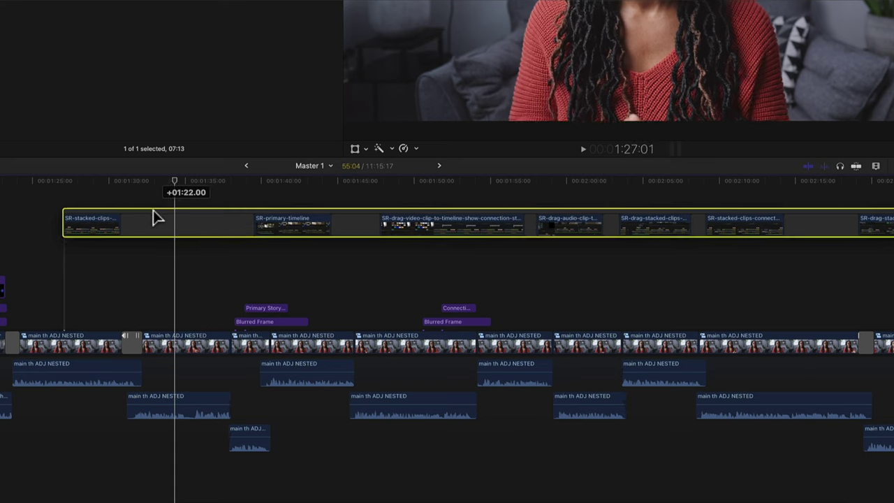
Slide the connected storyline left, select seven connected clips from switch-filters-bts, and group them with Cmd+G.
drag(165, 222, 146, 219)
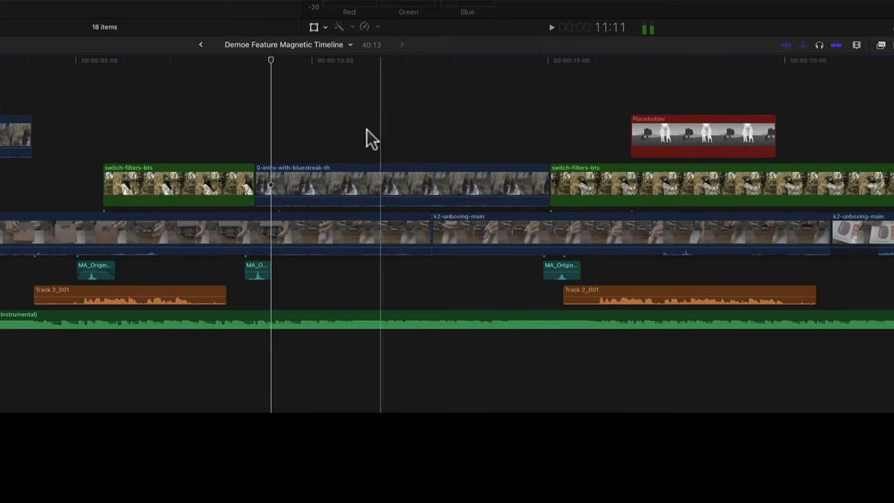
scroll(263, 135, right, 3)
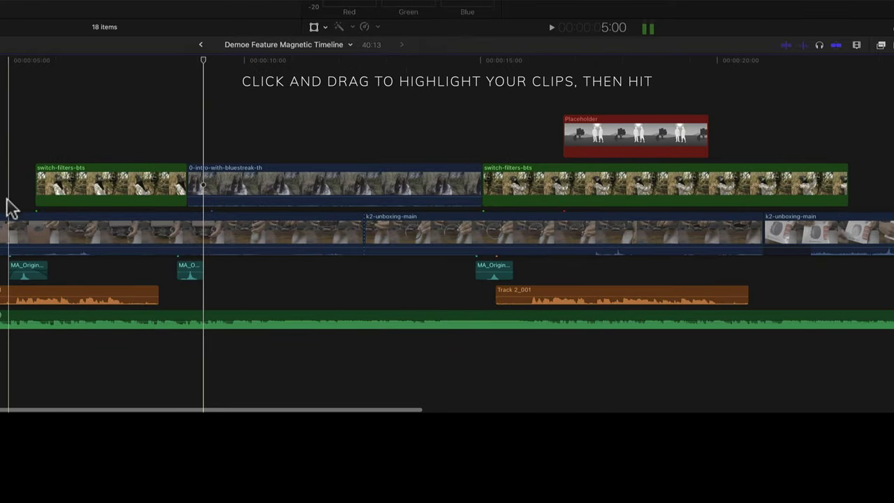
drag(356, 181, 587, 204)
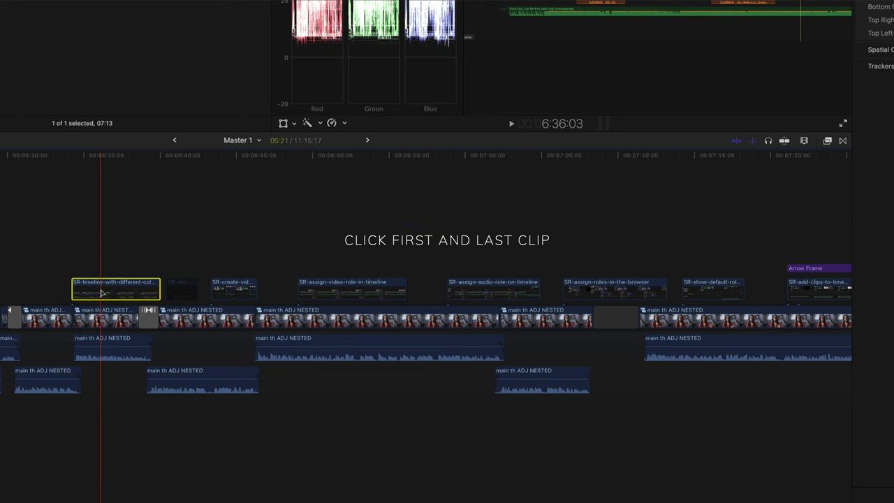
shift+click(707, 290)
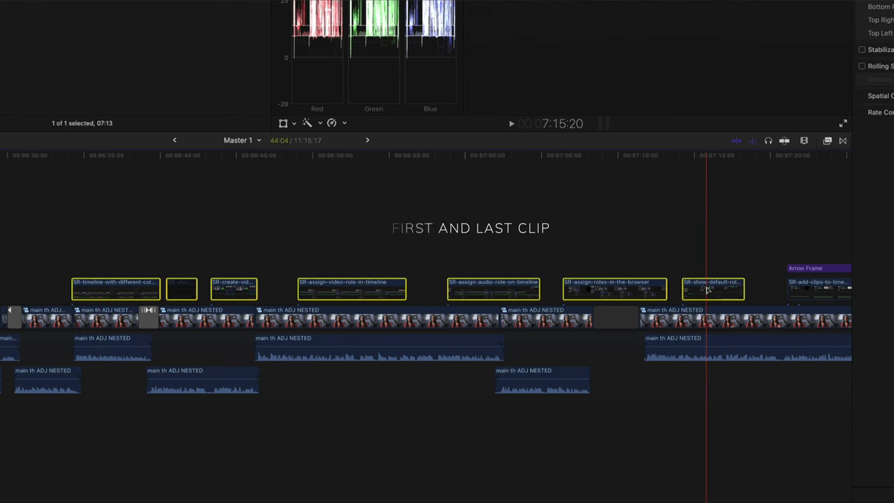
key(super+g)
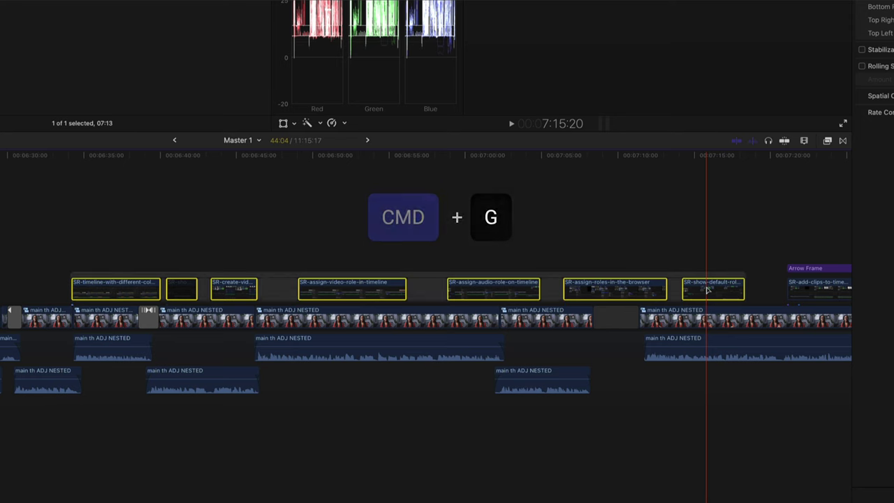
Marquee-select the connected clips and turn them into a storyline with Create Storyline.
drag(59, 259, 700, 293)
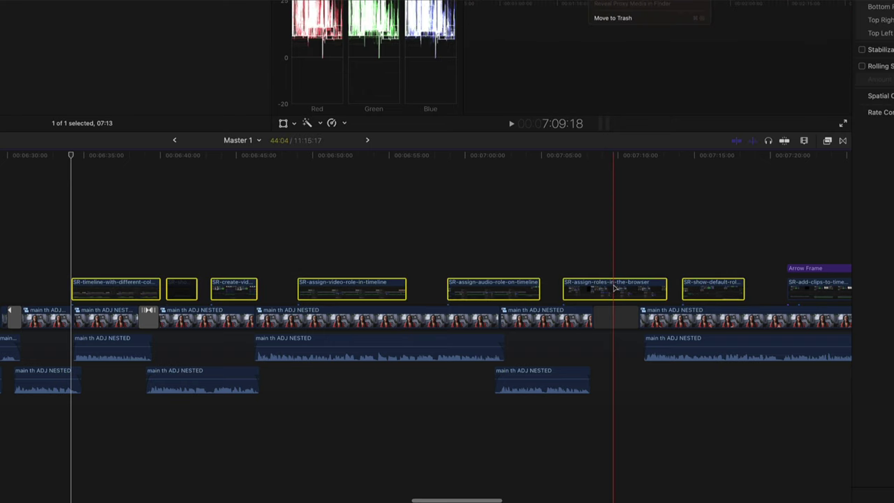
right_click(614, 287)
click(647, 444)
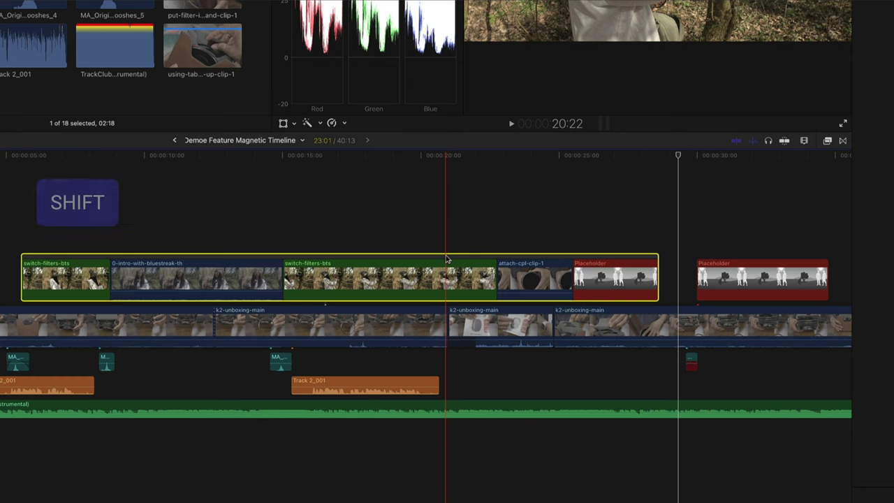
Break the storyline apart, deselect, raise a storyline higher above the primary storyline, then open Transitions.
key(shift+super+g)
click(431, 244)
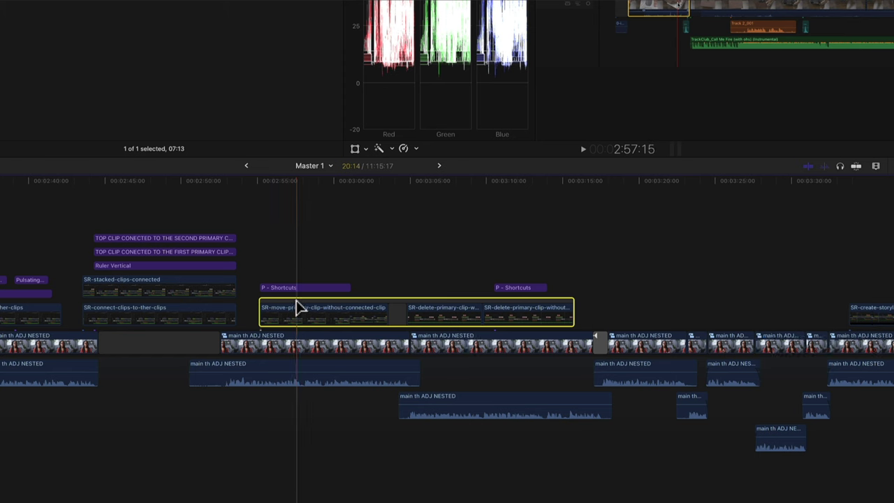
drag(301, 307, 396, 223)
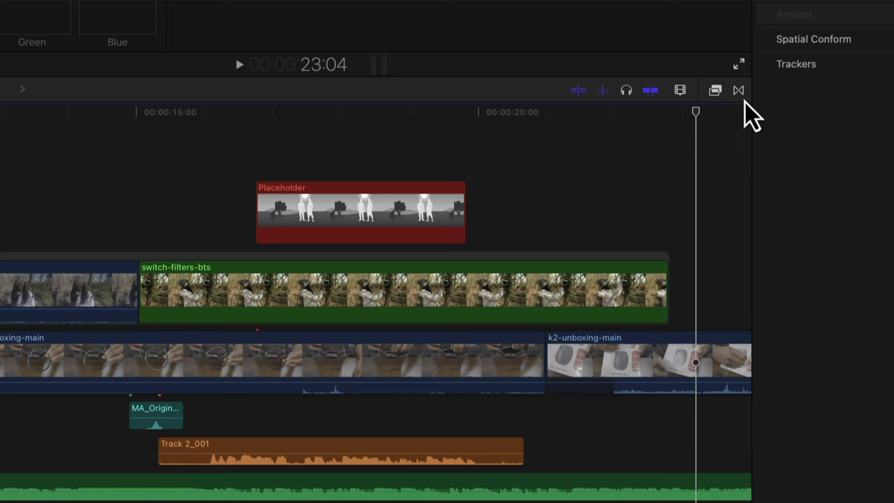
click(739, 91)
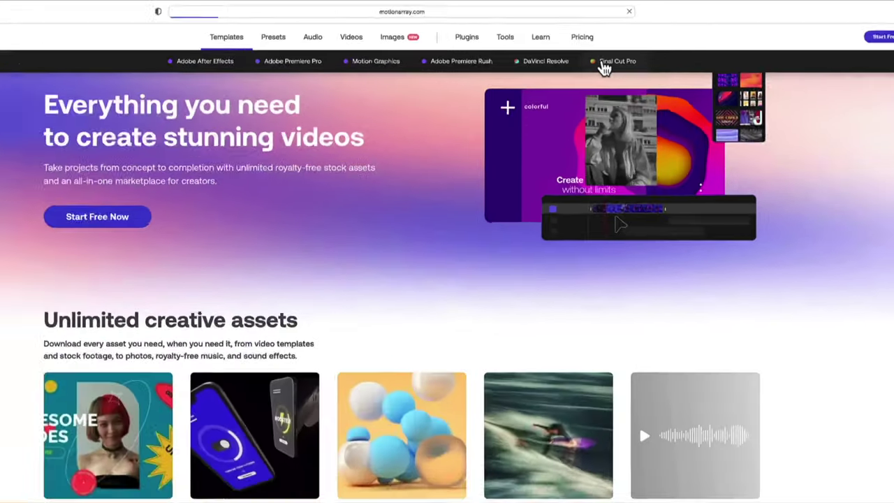
Browse Motion Array's Final Cut Pro templates, then drop Typography Transitions v2 - 1 between the first two clips.
click(601, 112)
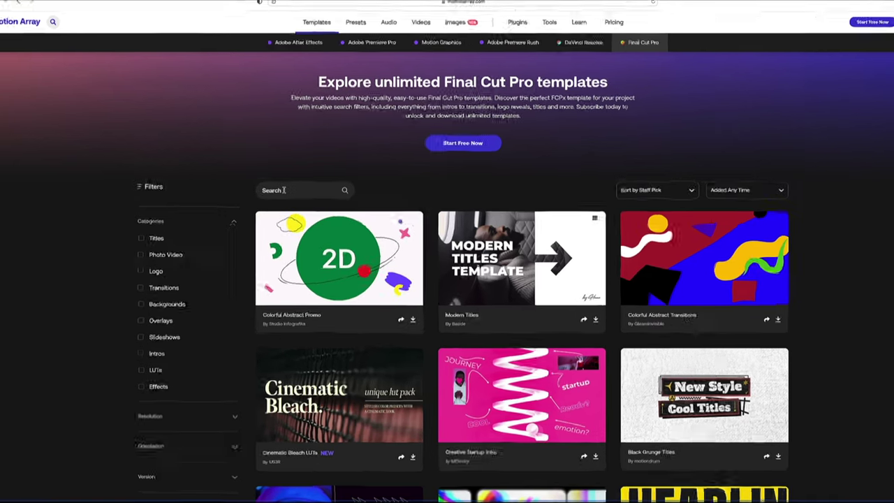
click(279, 186)
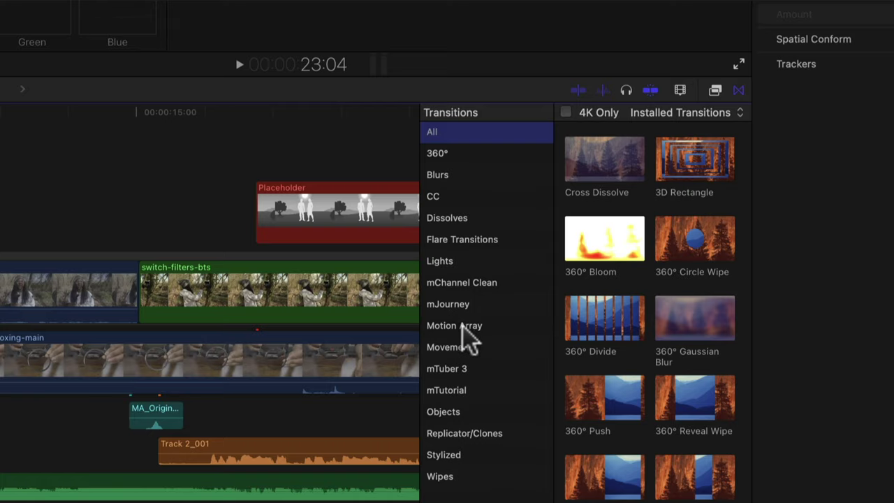
click(463, 327)
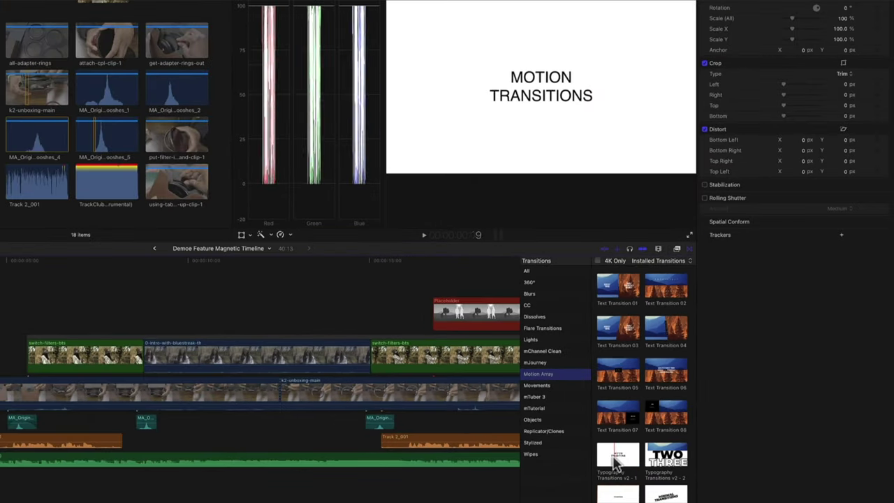
drag(631, 461, 121, 367)
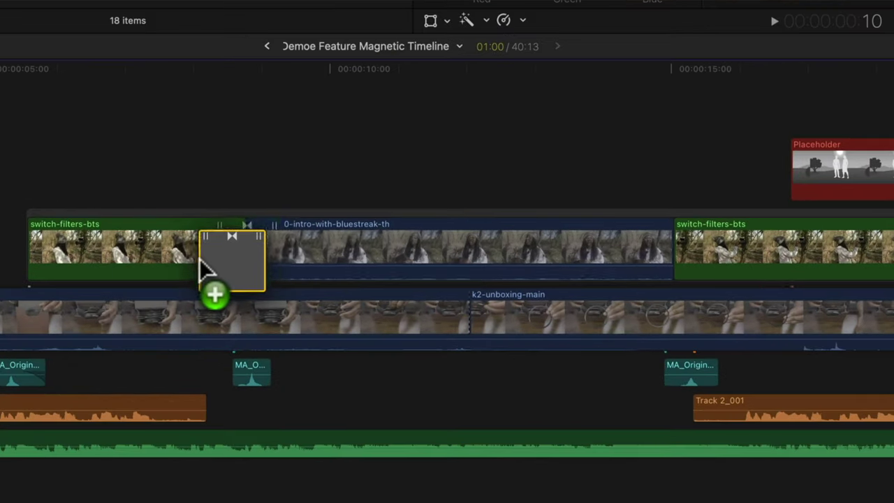
drag(201, 262, 209, 259)
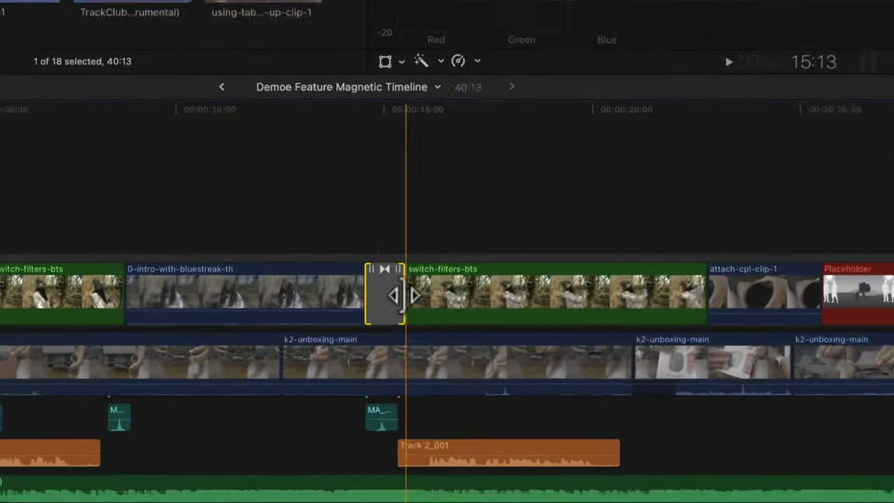
Extend the Motion Array transition by 2 seconds to 3 seconds and play it back.
drag(371, 363, 342, 363)
key(space)
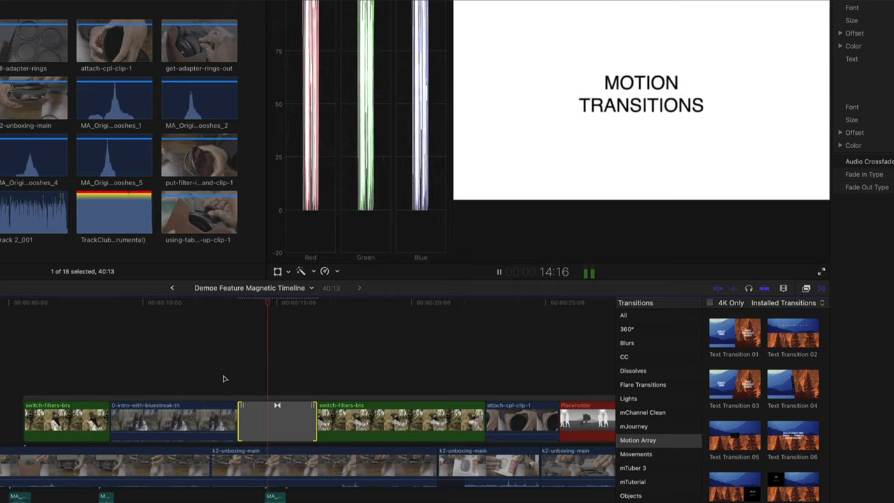
Shorten the transition by two seconds, move Placeholder after switch-filters-bts, and insert attach-cpl-clip-1 before it.
key(space)
drag(316, 427, 289, 427)
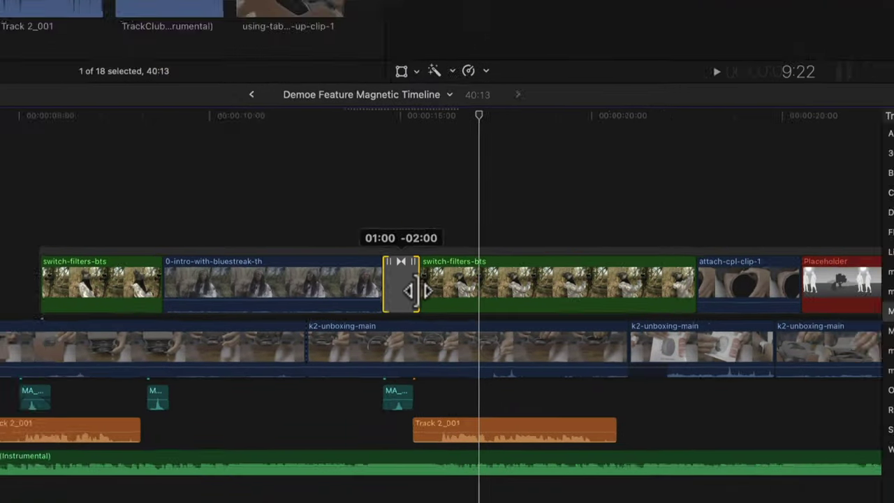
key(space)
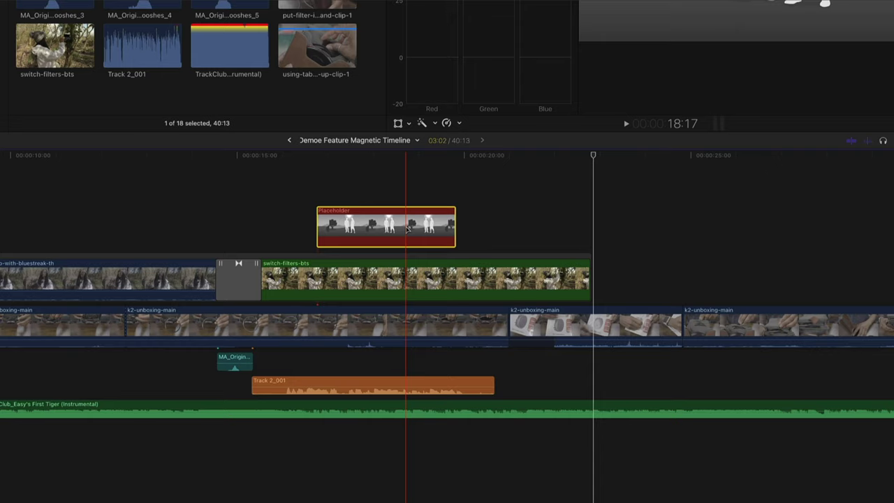
drag(408, 229, 686, 269)
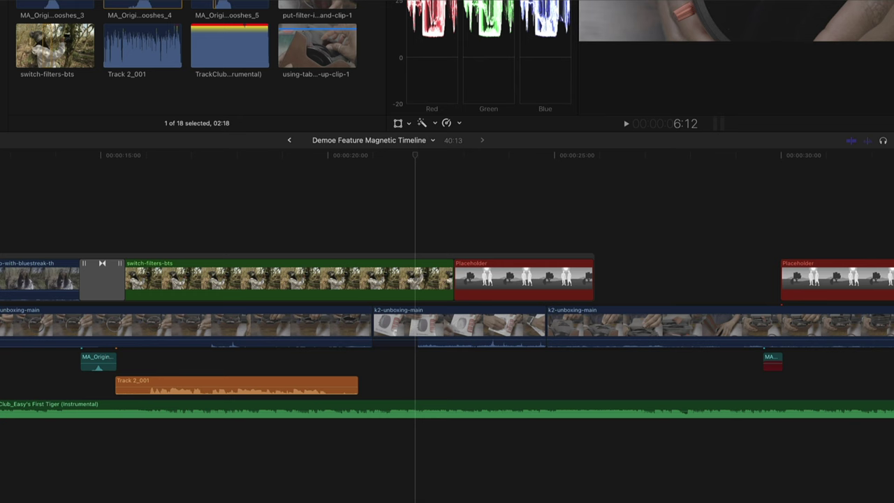
drag(383, 187, 436, 258)
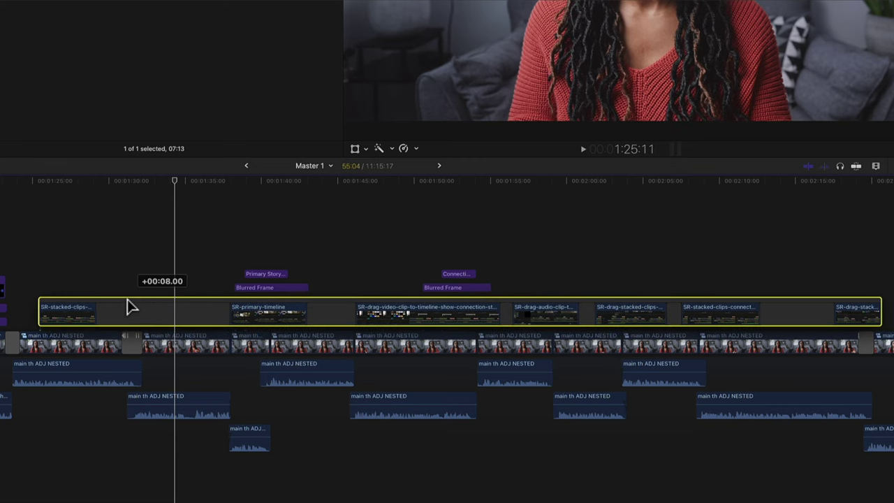
Drag the SR screen-recording storyline right, pushing it to about +22:02.00 later.
drag(128, 303, 110, 213)
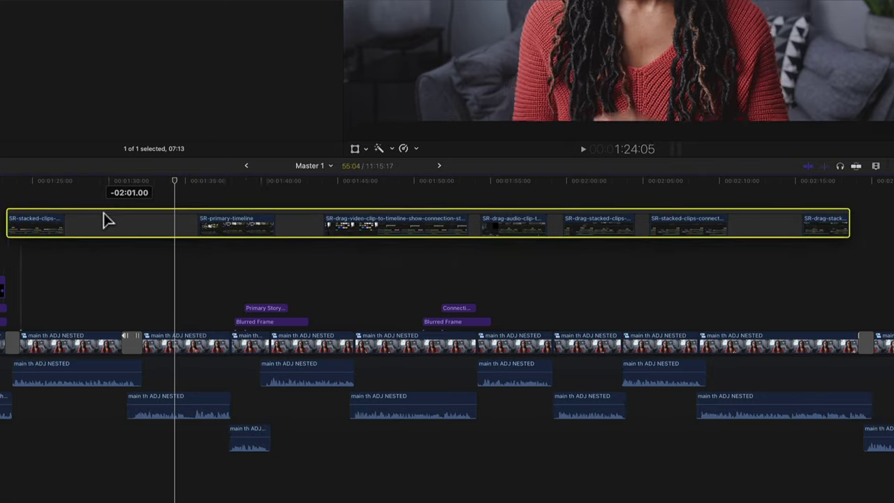
drag(105, 221, 423, 220)
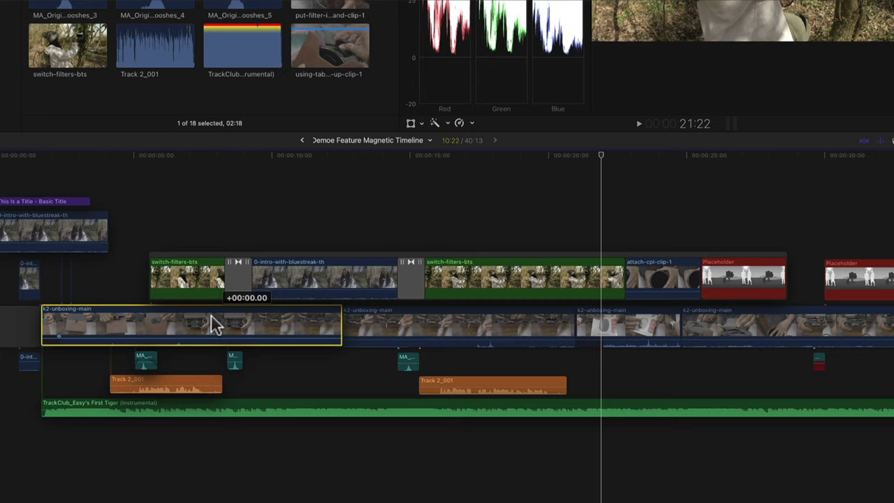
Move the k2-unboxing-main clip later in the primary storyline, carrying its connected clips along.
mouse_move(215, 324)
mouse_down()
mouse_move(200, 321)
mouse_move(211, 323)
mouse_up()
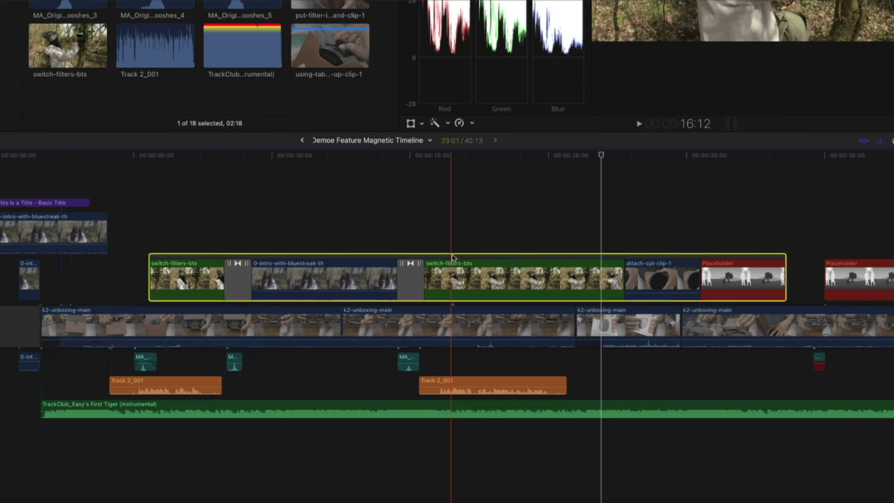
drag(315, 336, 369, 333)
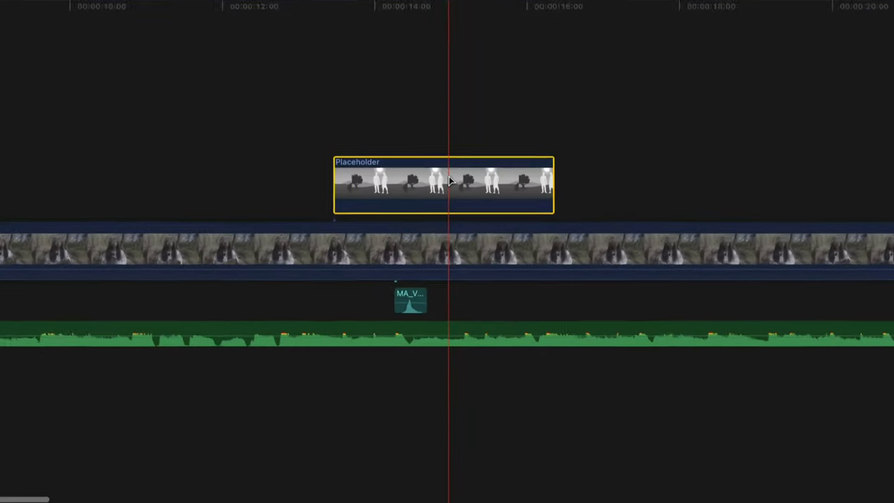
Assign the Placeholder video role to the Placeholder clip.
right_click(450, 159)
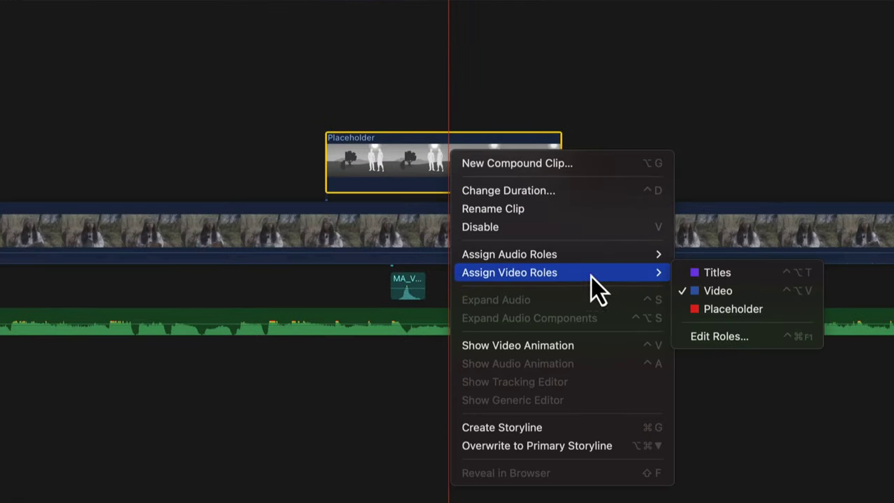
mouse_move(632, 273)
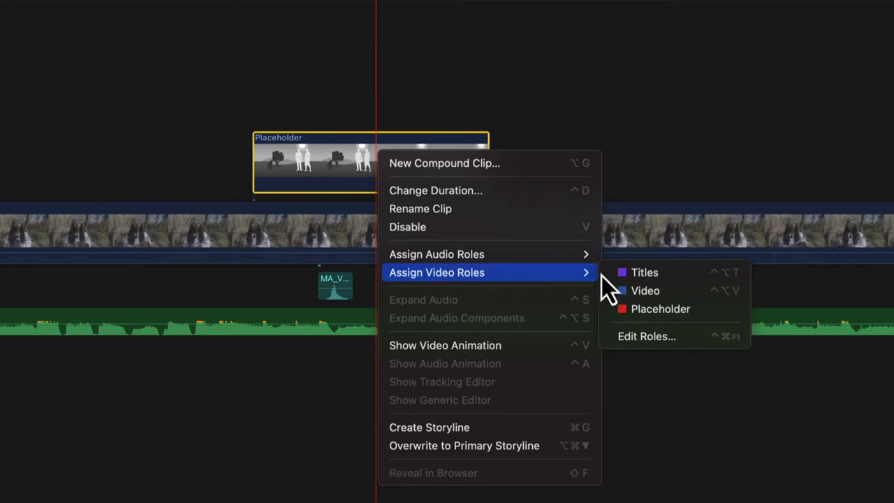
click(571, 309)
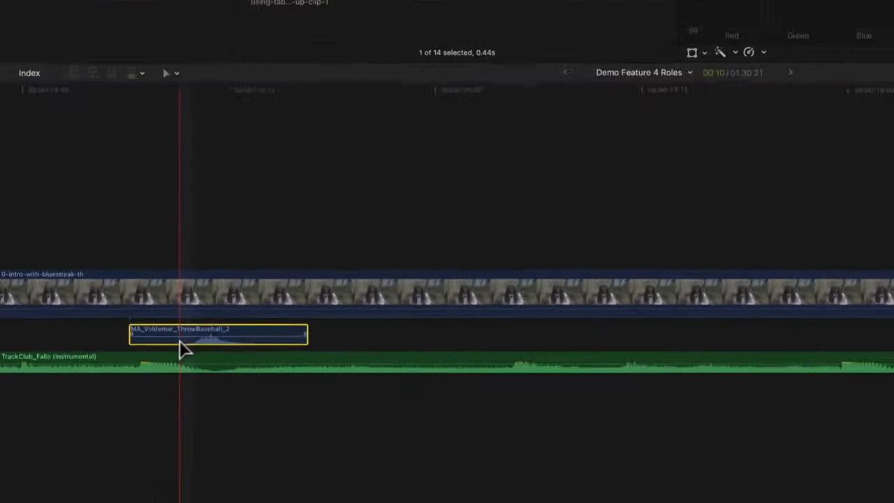
Give the short sound-effect clip the Effects audio role.
right_click(183, 347)
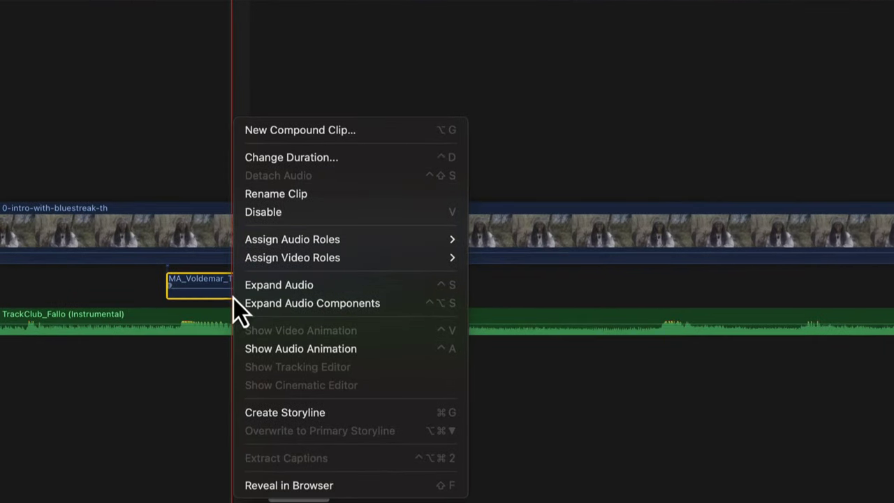
mouse_move(246, 303)
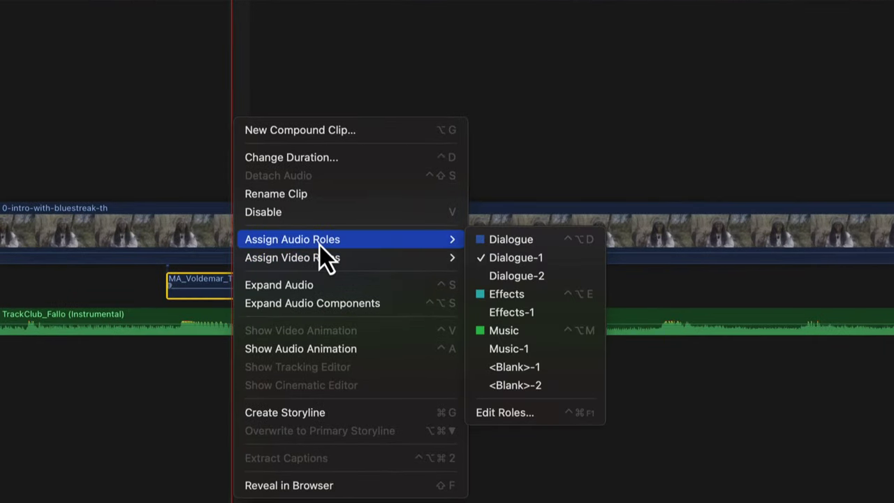
click(520, 301)
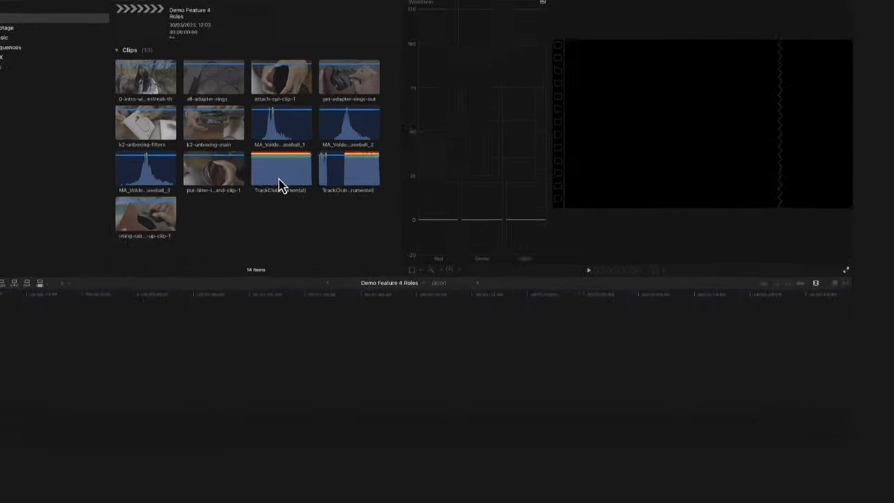
Give the TrackClub clip the Music role, show the timeline Index's roles, and select TrackClub.
right_click(271, 189)
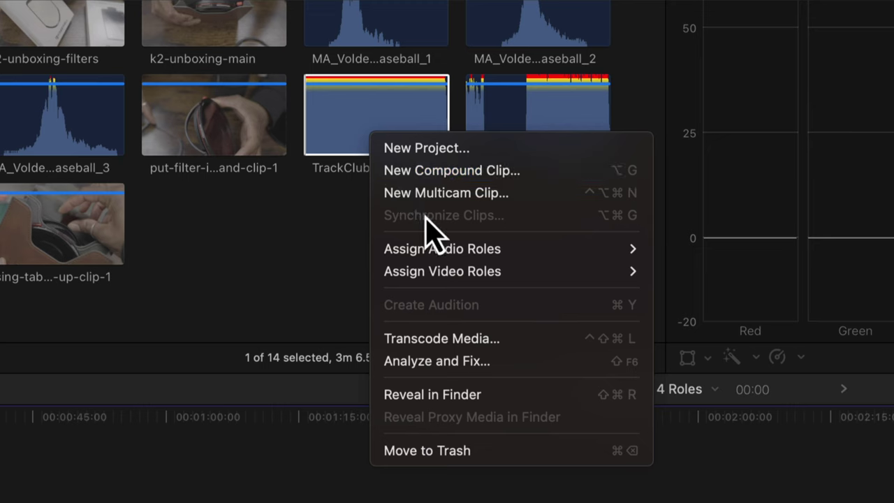
mouse_move(425, 242)
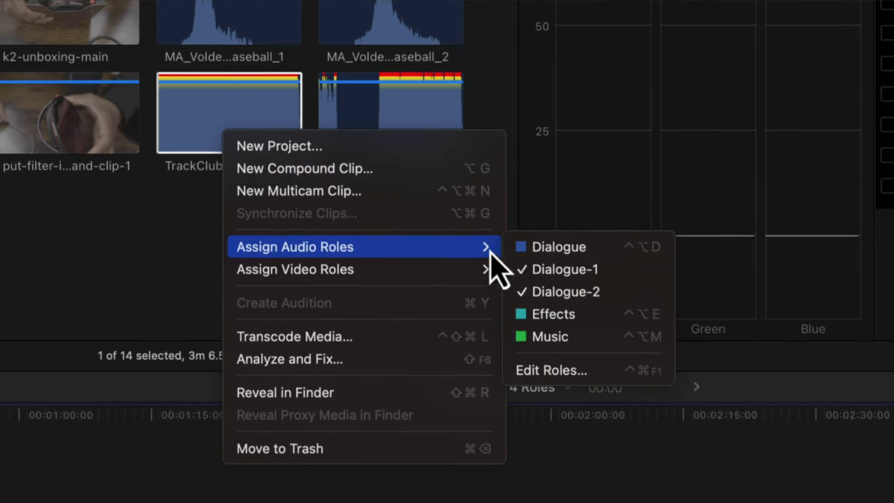
click(544, 338)
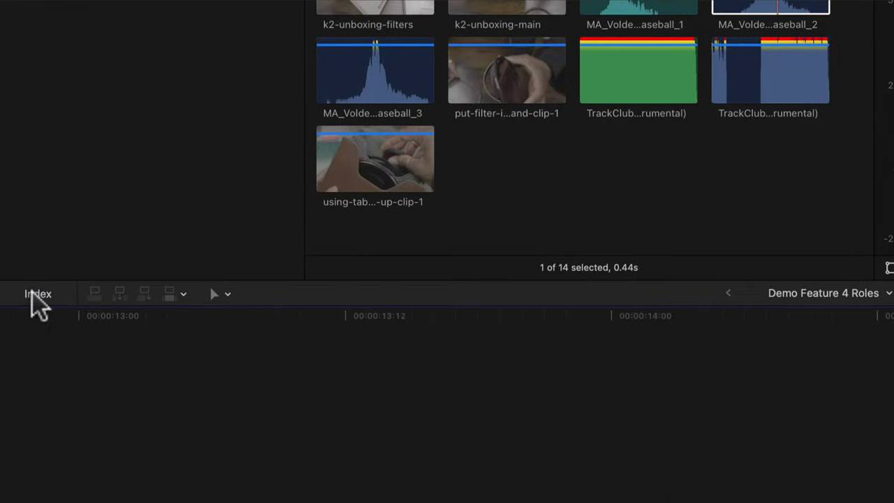
click(33, 294)
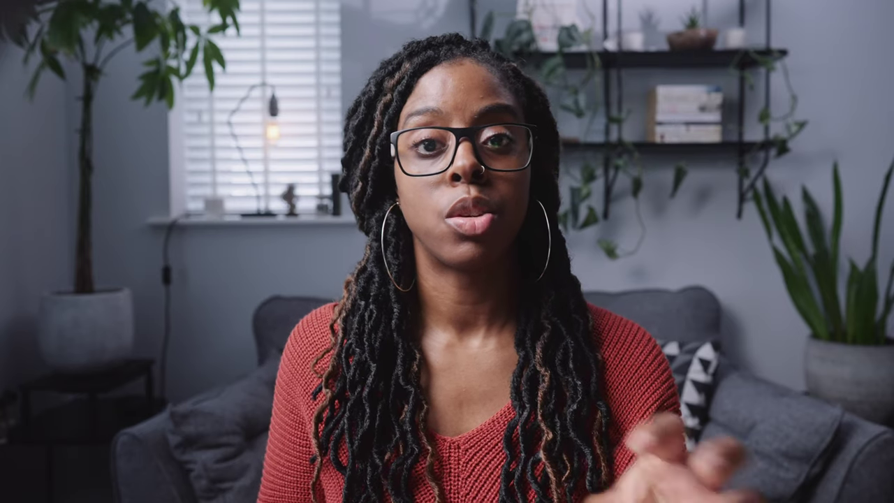
click(392, 80)
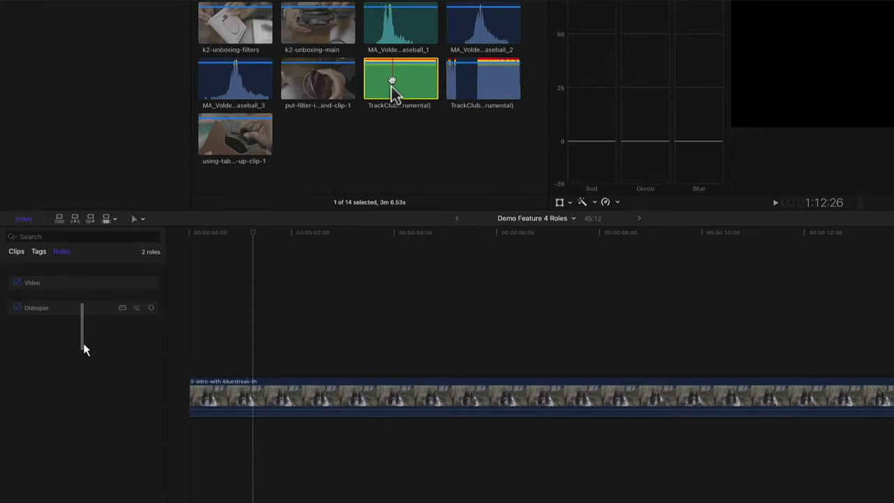
Connect the TrackClub music and a sound-effect clip below the storyline.
drag(392, 80, 192, 428)
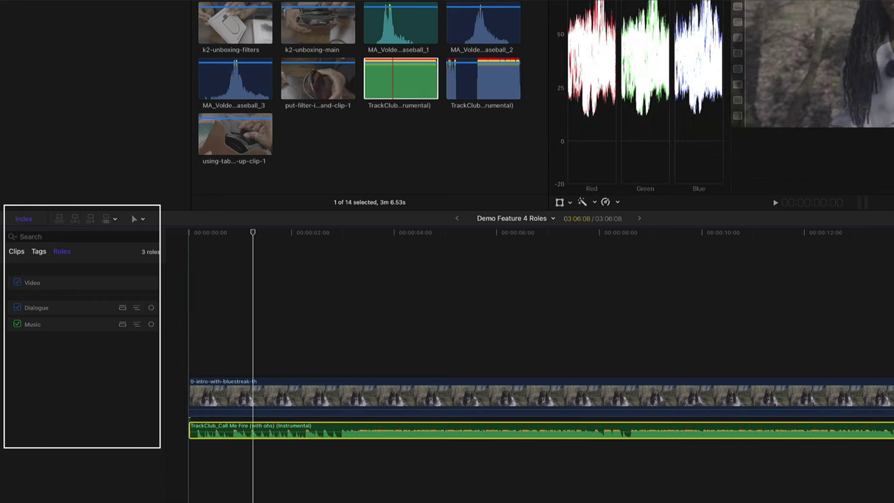
click(396, 18)
drag(396, 17, 244, 428)
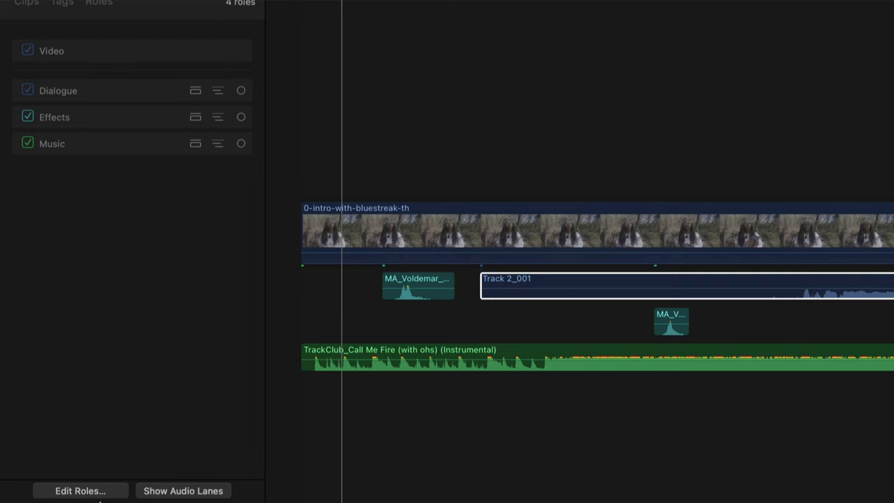
Create a new red video role named Placeholder in the library's role editor and apply it.
click(78, 491)
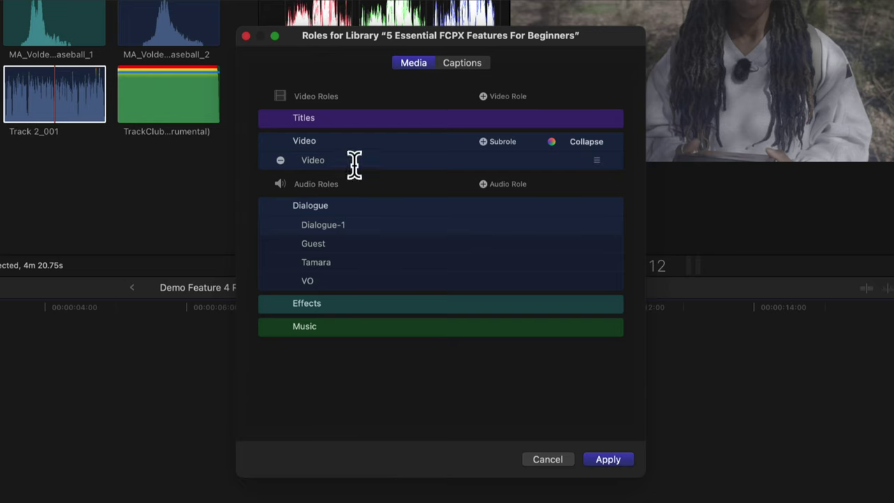
click(483, 102)
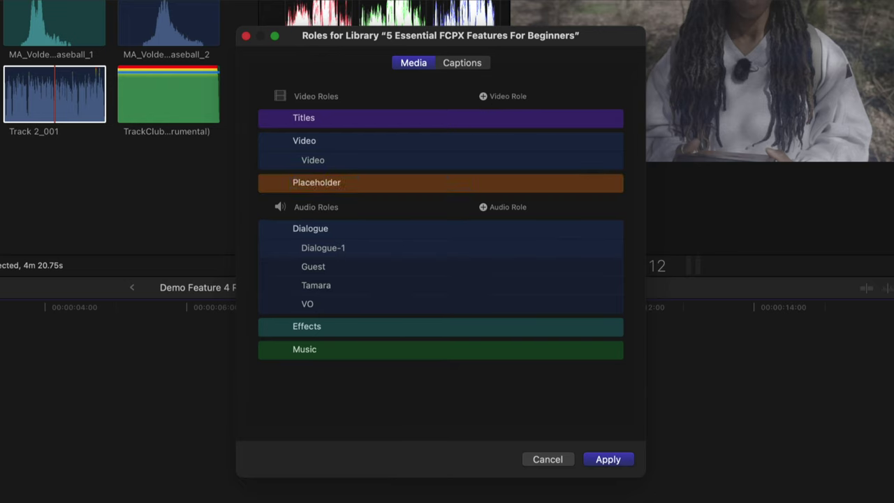
click(551, 183)
click(503, 203)
click(601, 459)
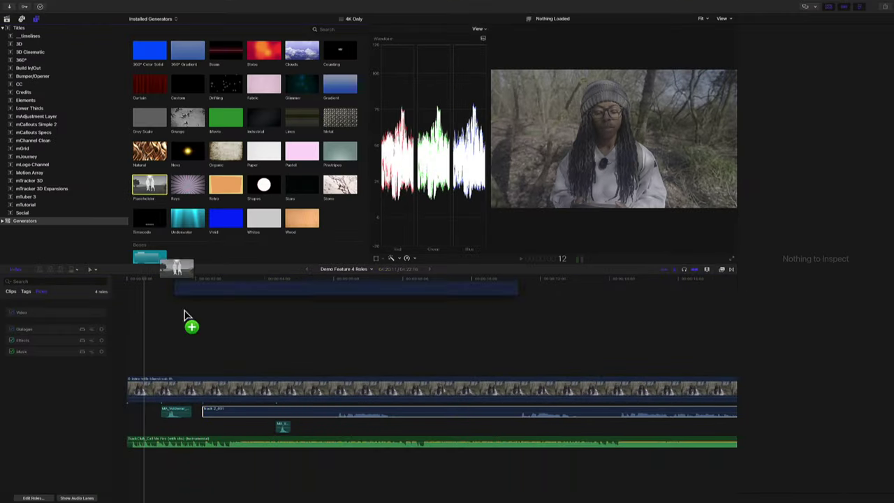
Add a Placeholder generator above the storyline and assign it the Placeholder video role.
drag(187, 316, 189, 342)
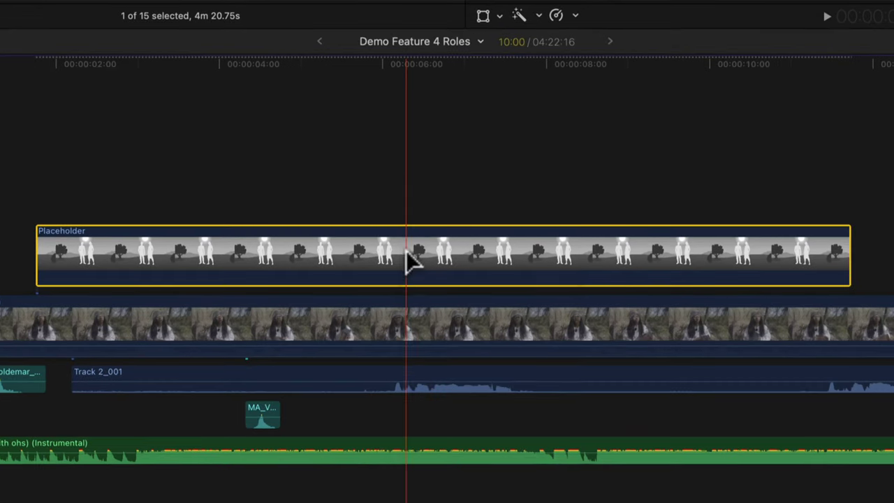
right_click(413, 261)
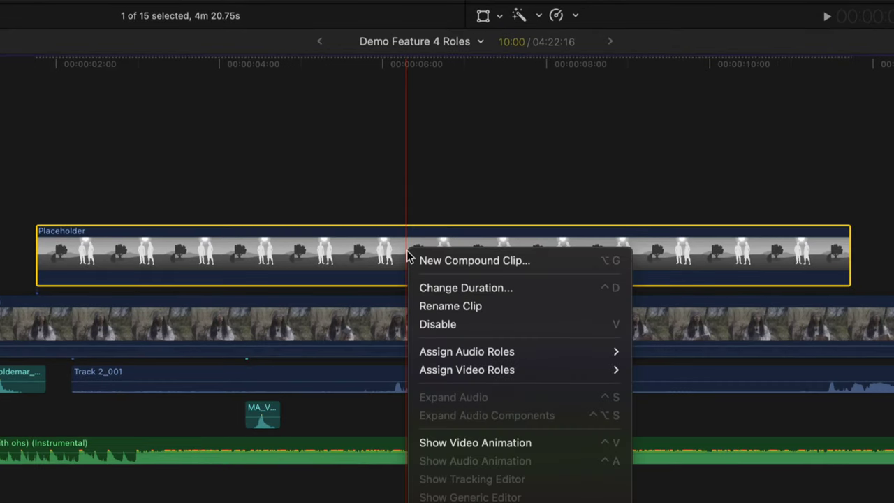
mouse_move(472, 369)
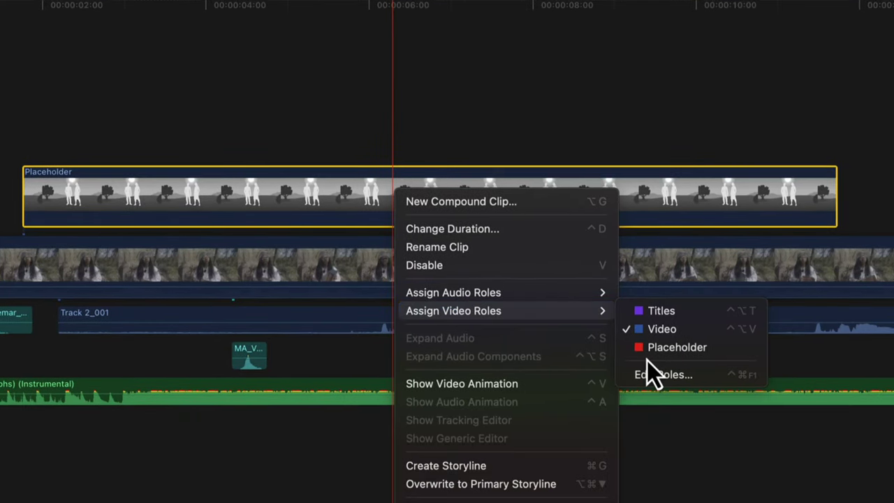
click(664, 402)
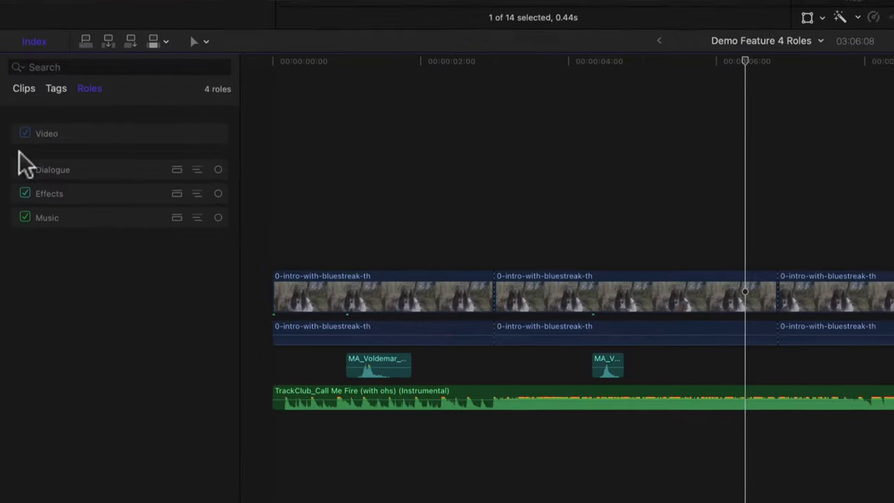
Toggle the Dialogue and Video roles in the Index, leaving Dialogue switched off to mute it.
click(25, 168)
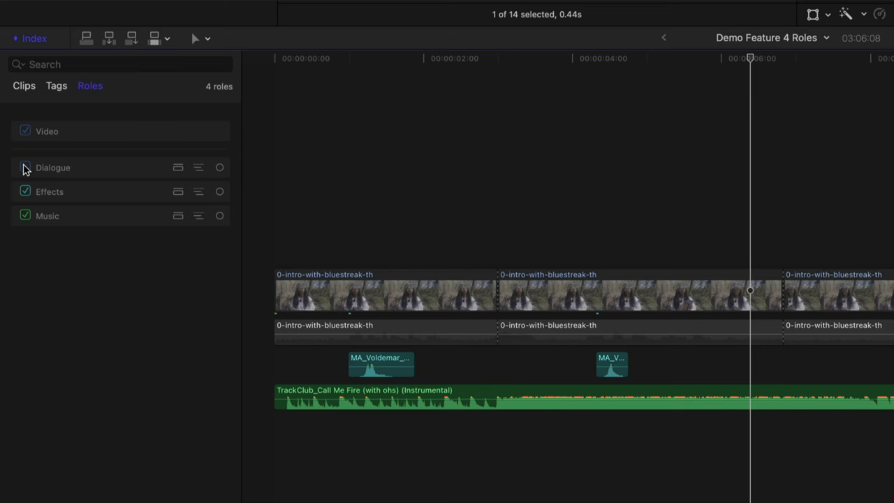
click(24, 167)
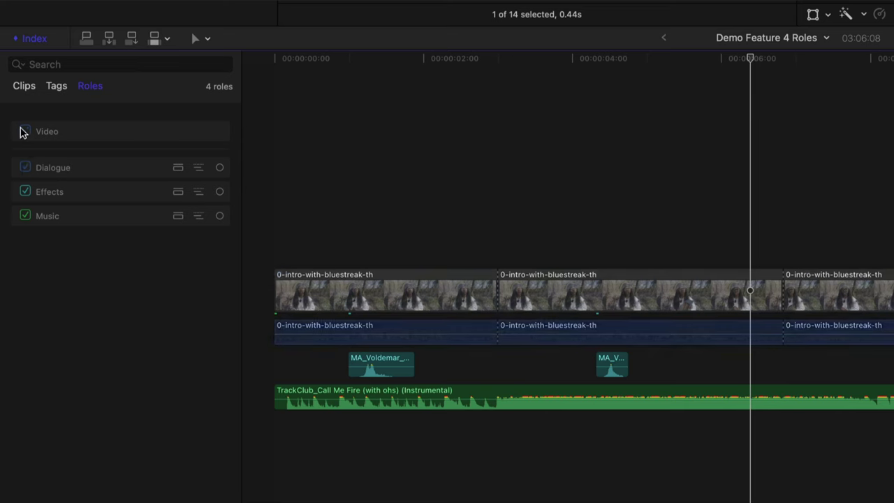
click(24, 132)
click(24, 168)
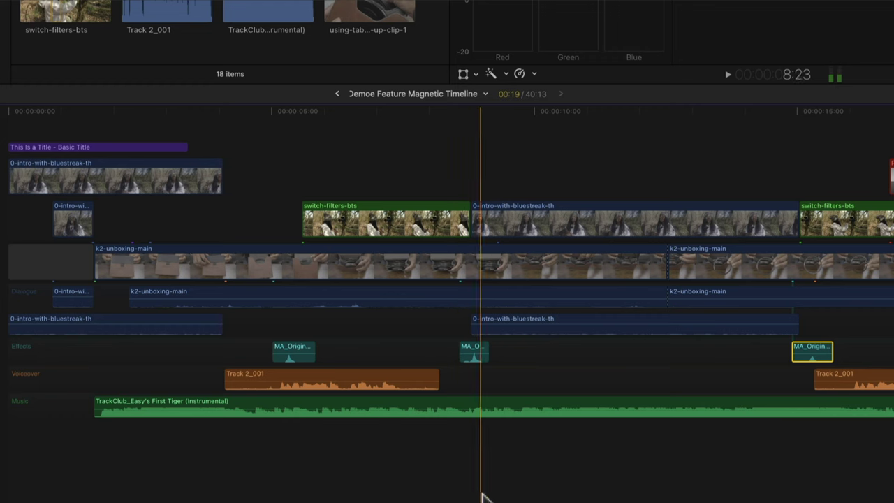
Deselect the clips, give Dialogue its own audio lane, and show audio lanes for every role.
click(488, 495)
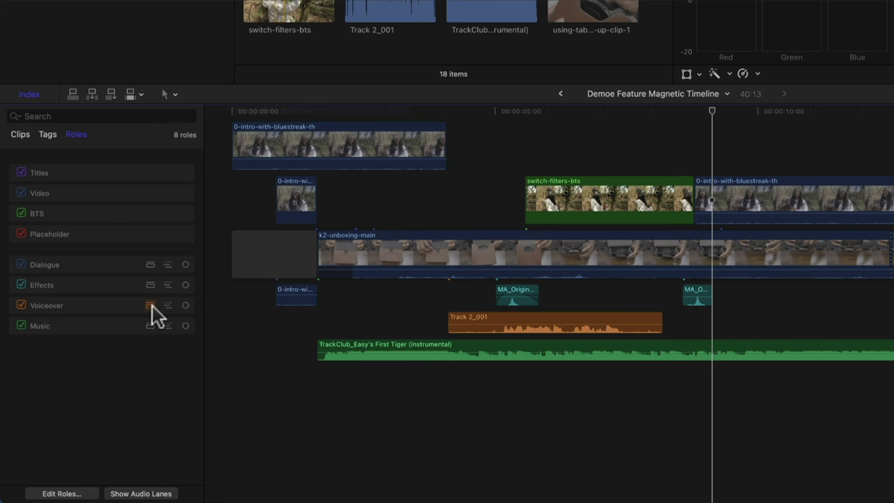
click(146, 268)
click(142, 494)
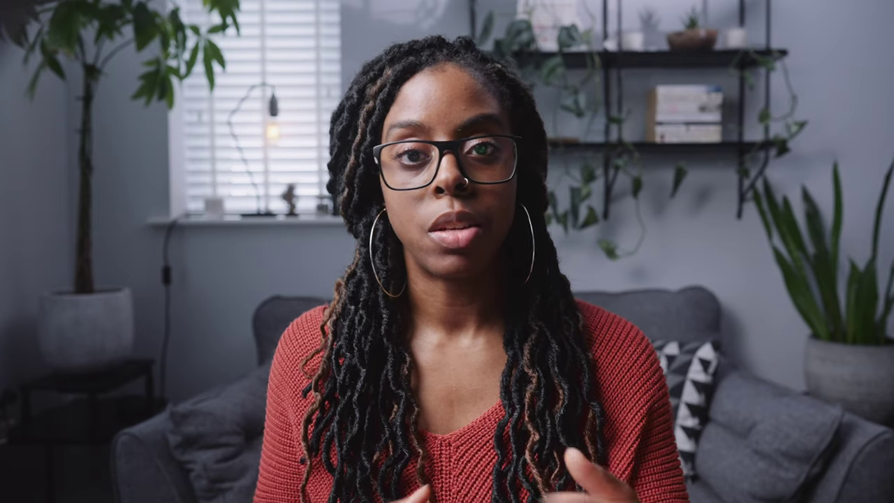